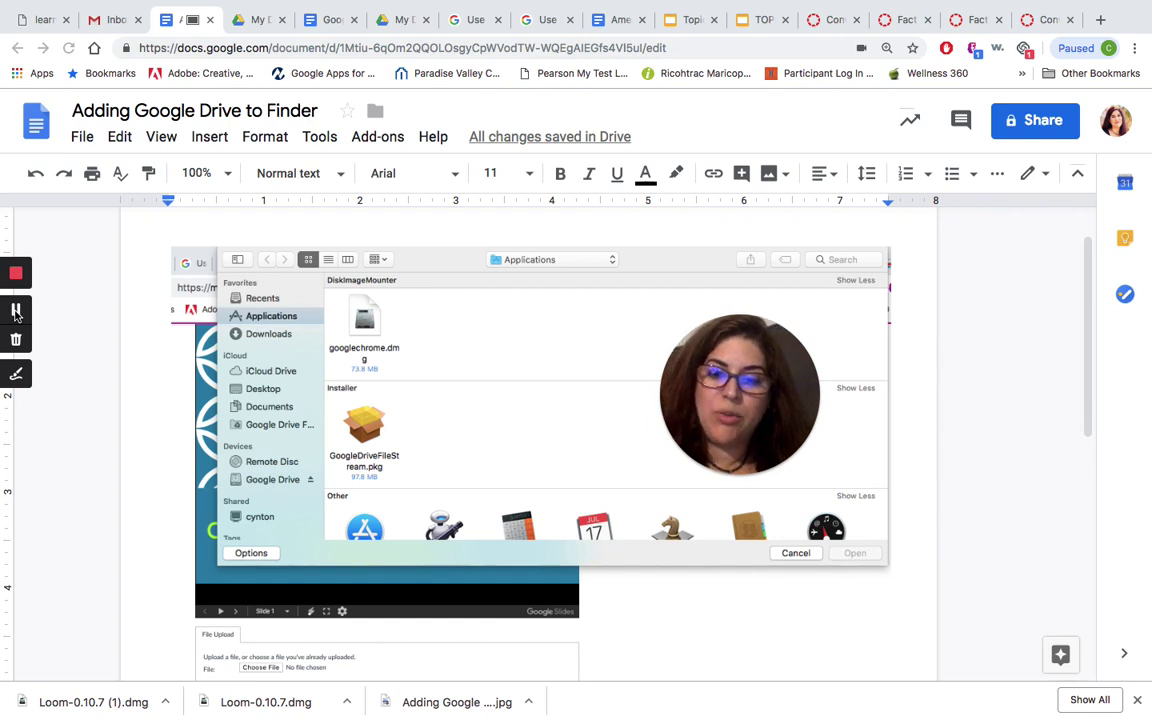
Step: Annotate the tutorial screenshot, circling Choose File and Google Drive in the Finder sidebar
scroll(160, 388, "down", 1)
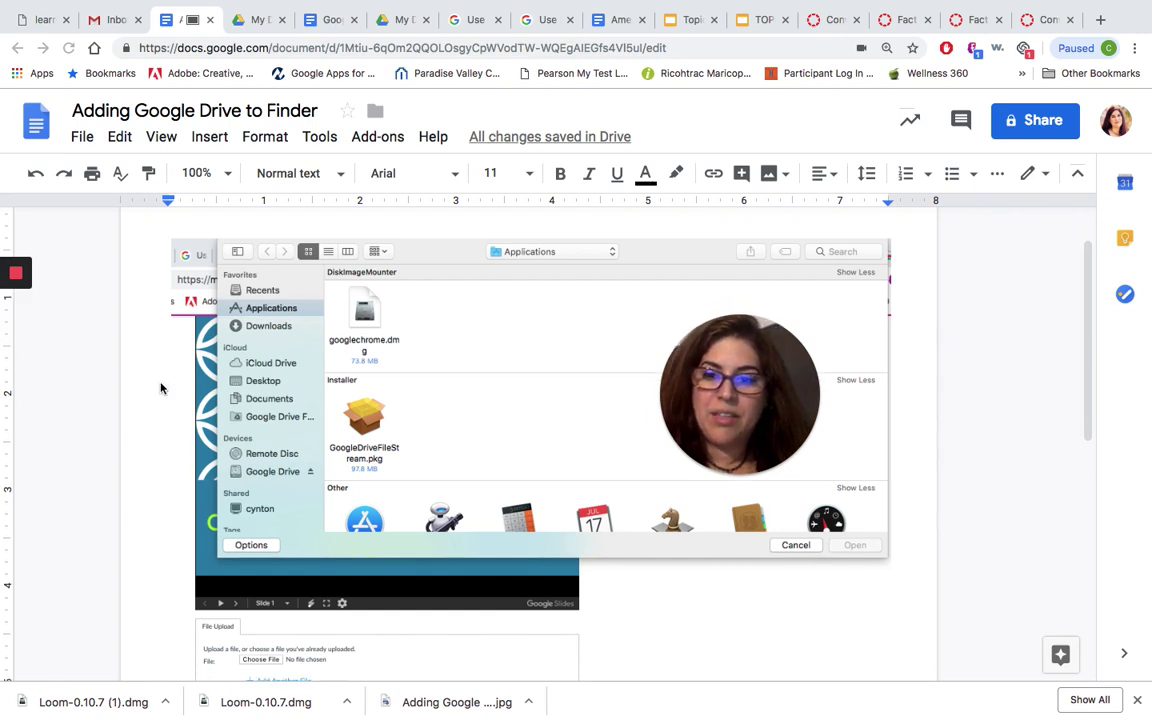
scroll(160, 388, "down", 2)
scroll(160, 388, "down", 1)
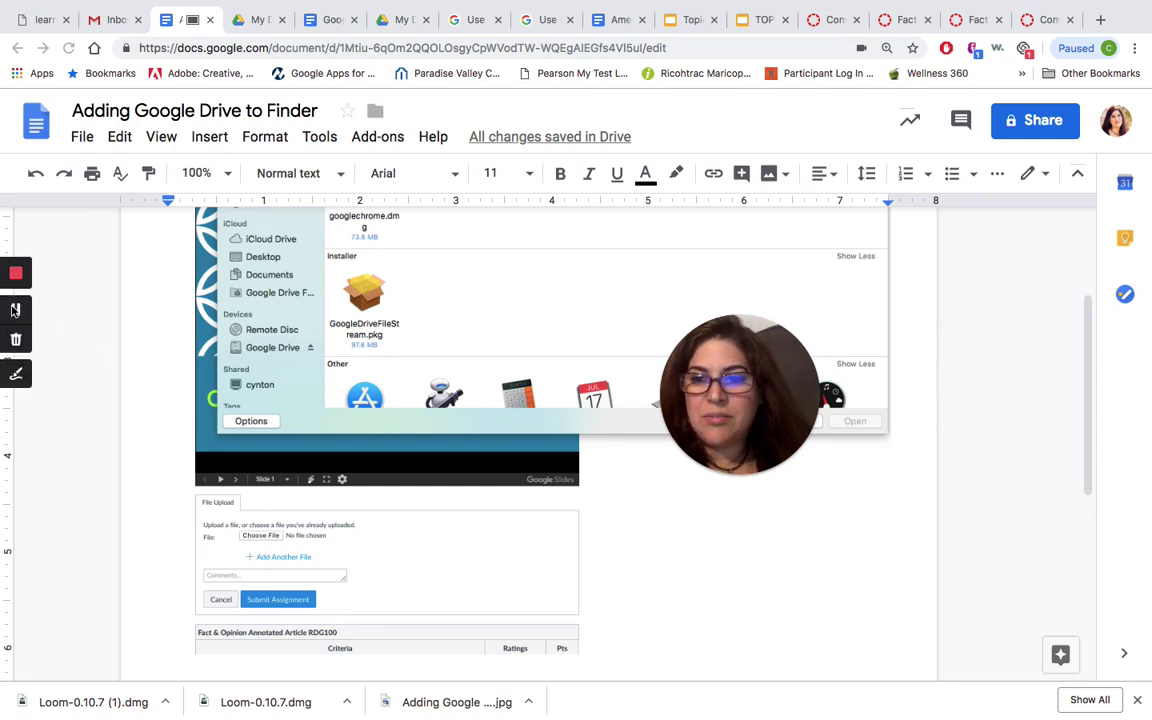
left_click(16, 373)
mouse_move(275, 524)
left_mouse_down()
mouse_move(228, 545)
mouse_move(313, 541)
mouse_move(268, 517)
left_mouse_up()
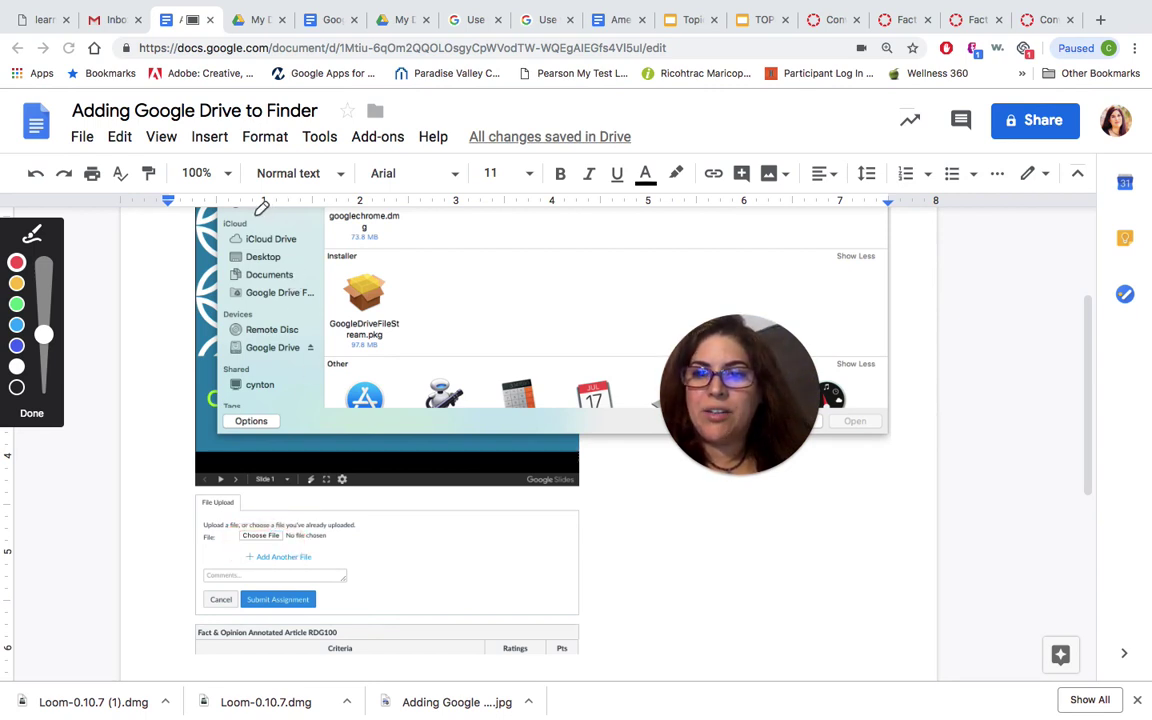
mouse_move(258, 215)
left_mouse_down()
mouse_move(396, 401)
mouse_move(245, 190)
left_mouse_up()
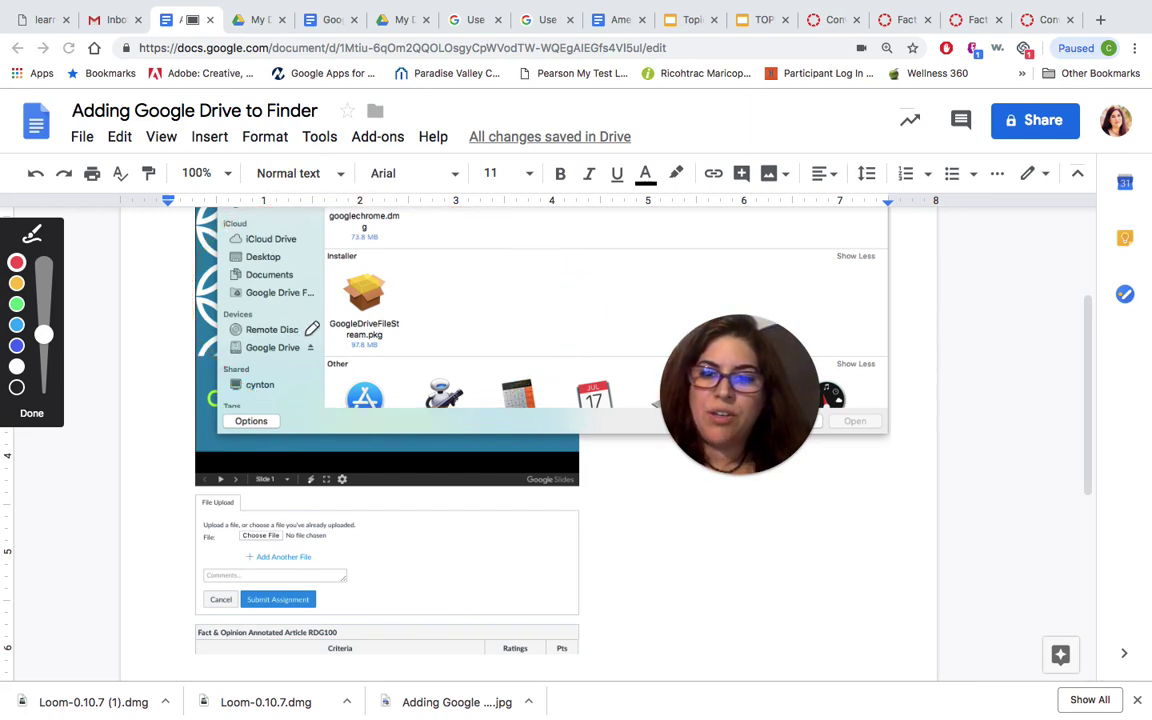
mouse_move(307, 339)
left_mouse_down()
mouse_move(249, 354)
mouse_move(306, 338)
left_mouse_up()
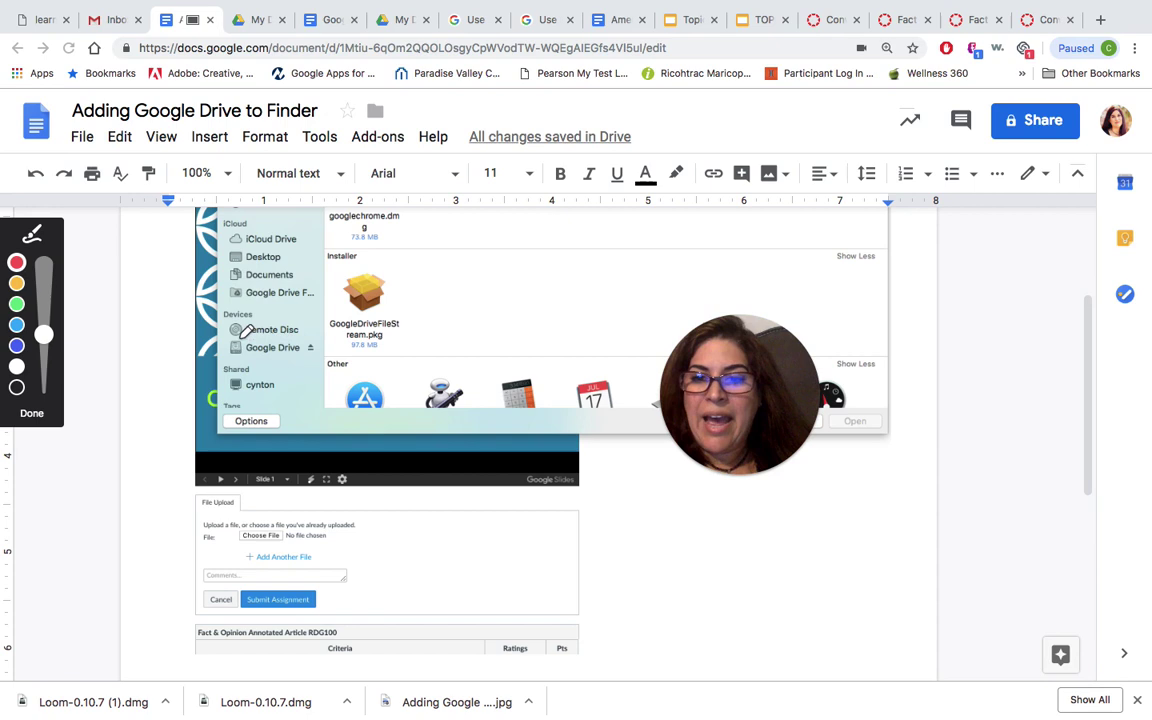
left_click_drag(245, 332, 250, 326)
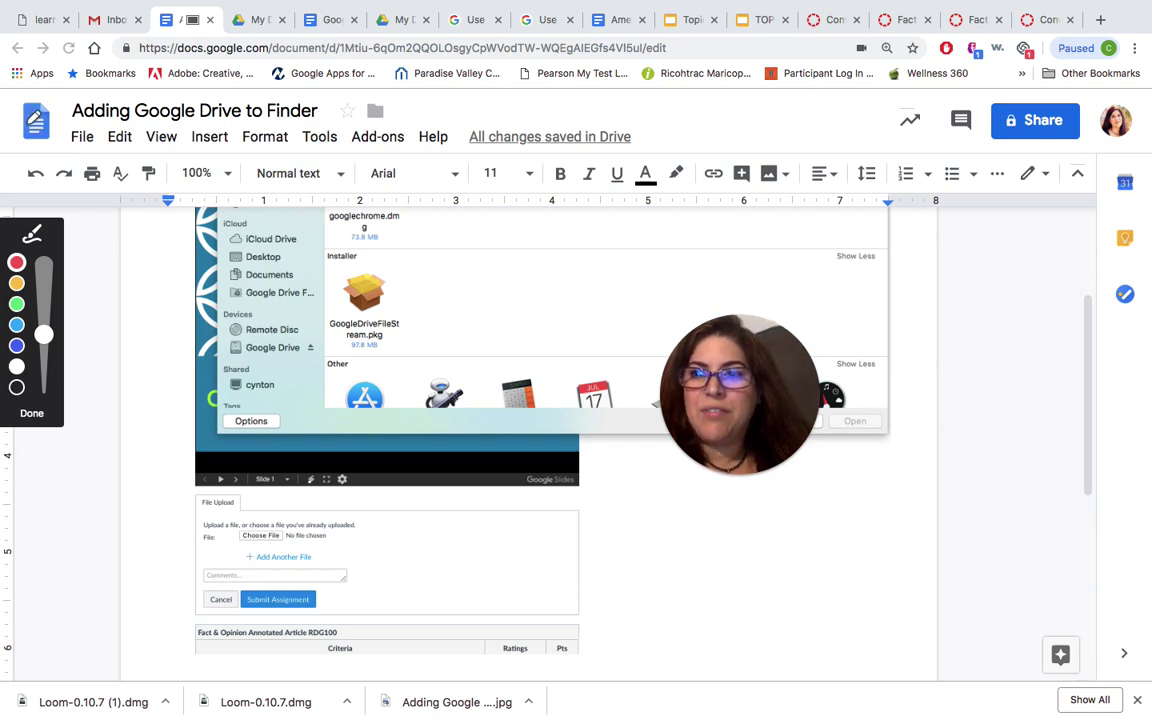
left_click(32, 413)
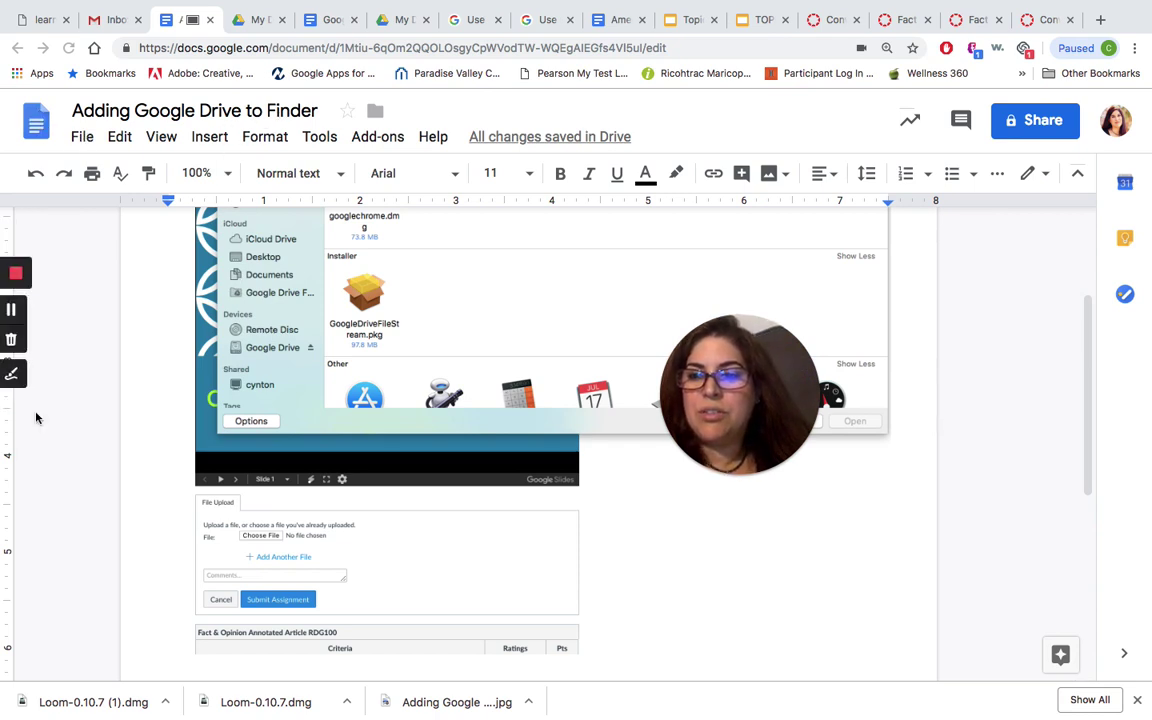
Step: Return to the Docs home page and open Google Drive from the apps grid
left_click(37, 120)
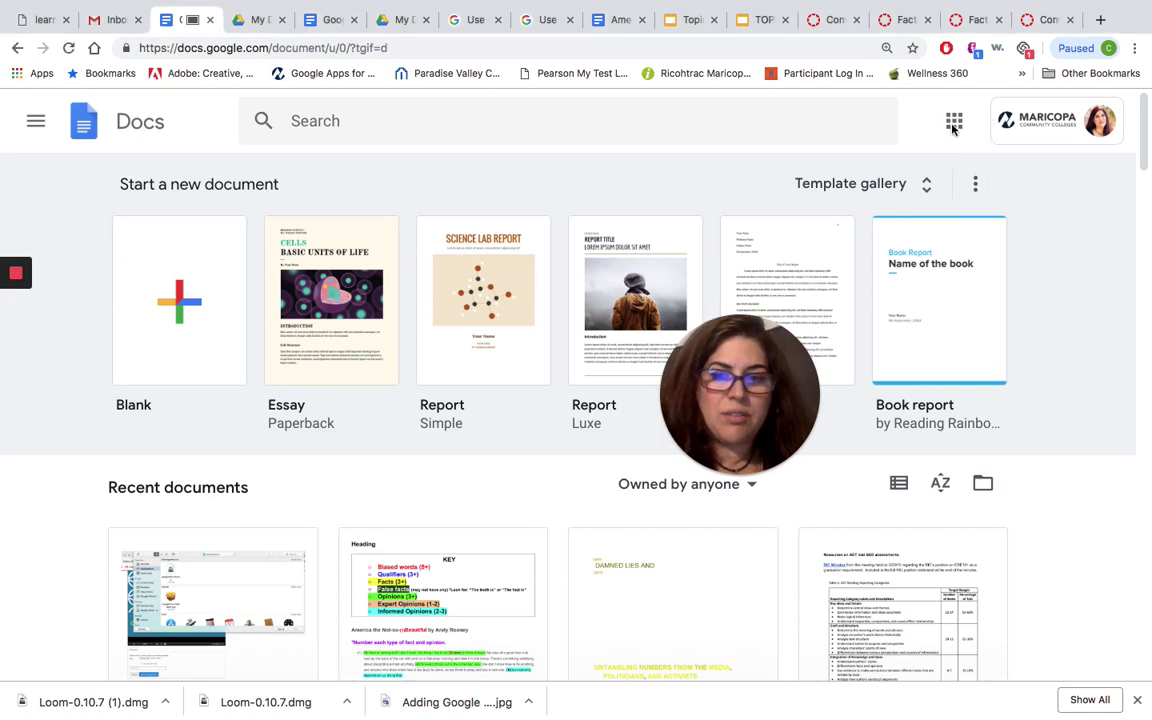
left_click(954, 124)
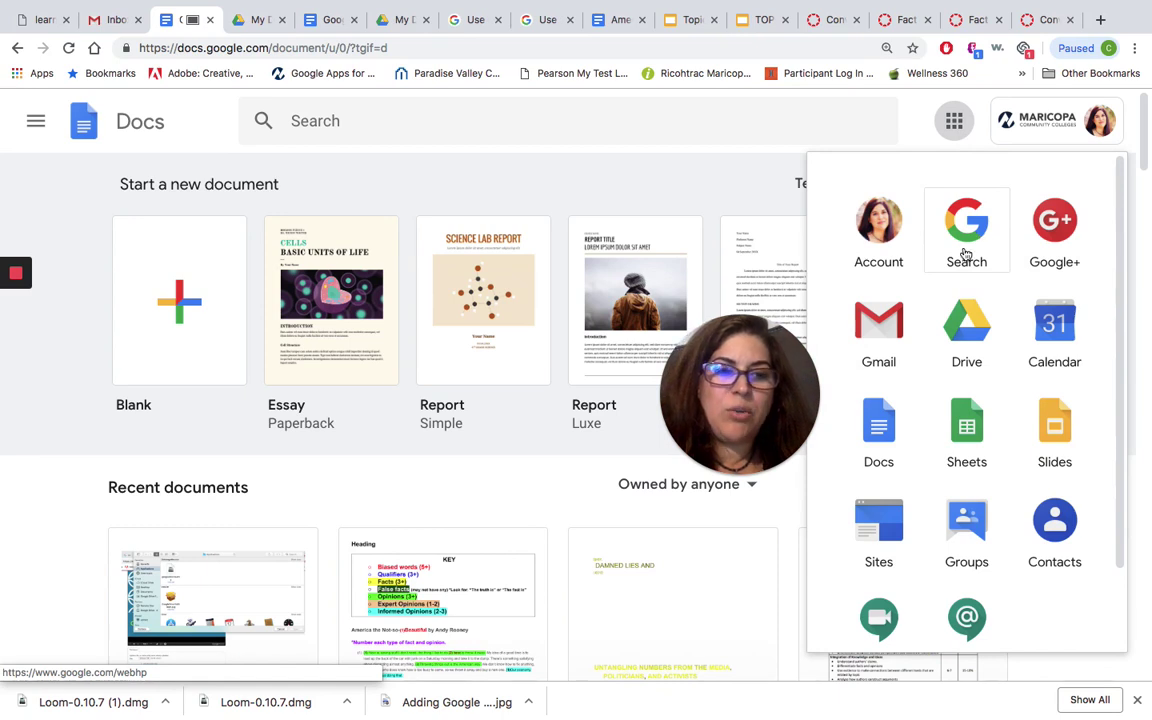
left_click(966, 325)
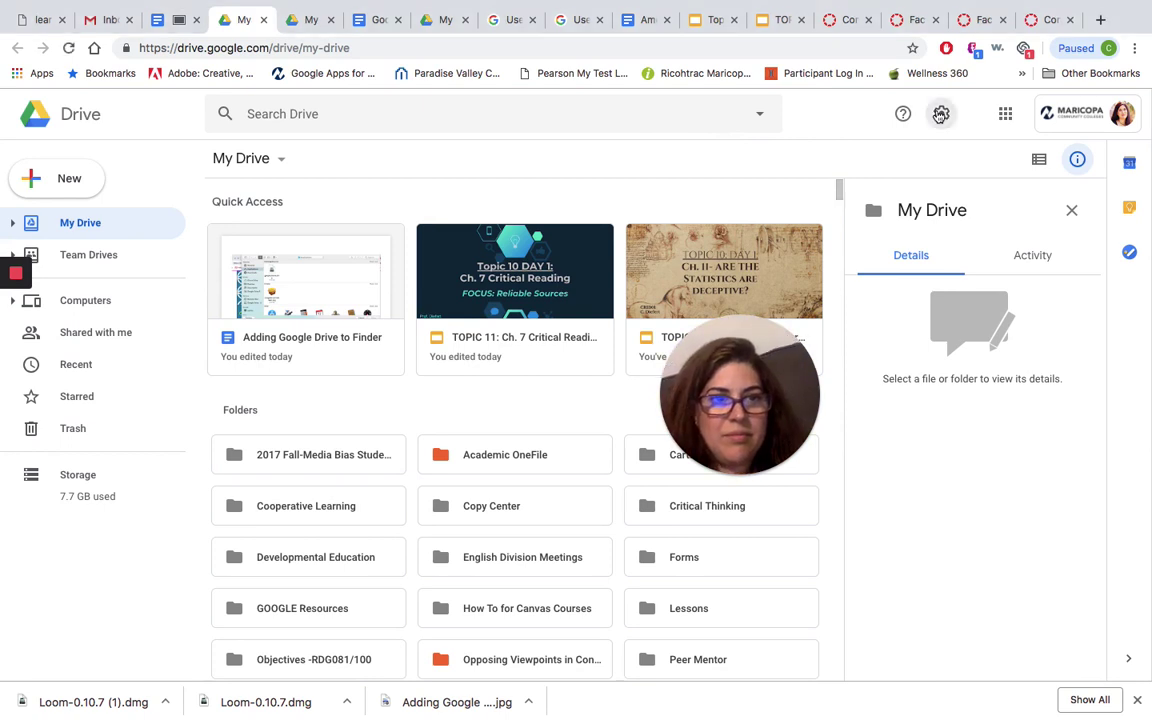
Step: Choose Get Drive File Stream for Mac from the Drive settings gear menu
left_click(940, 114)
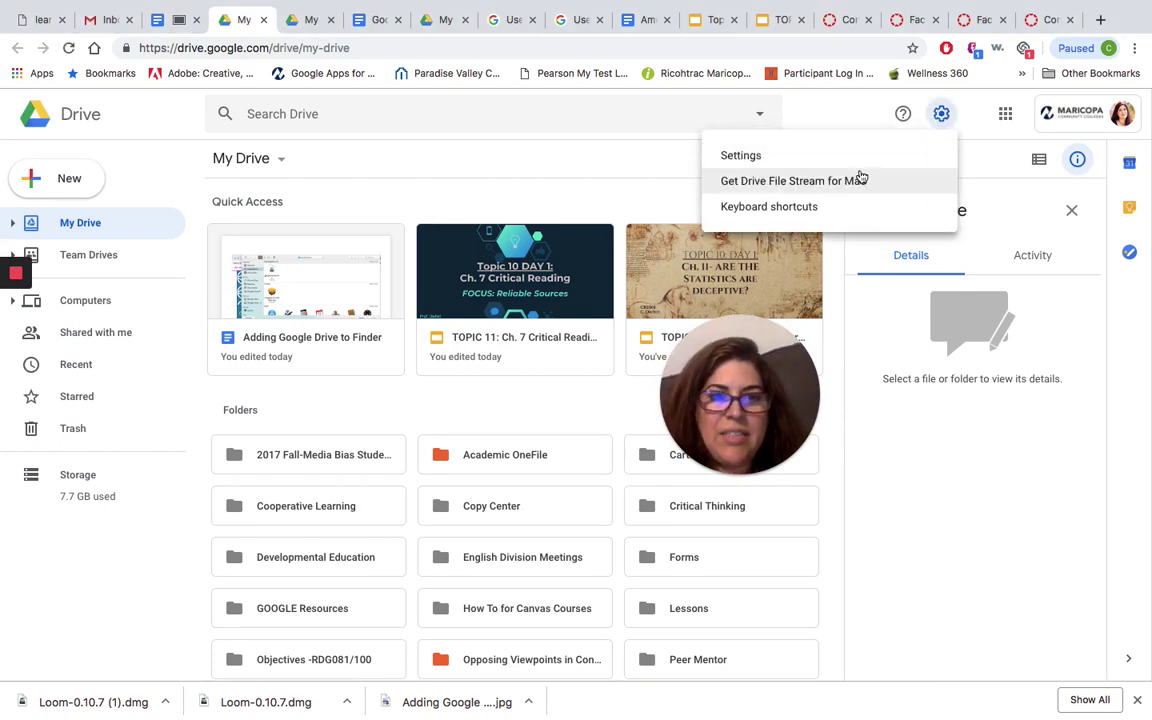
left_click(872, 181)
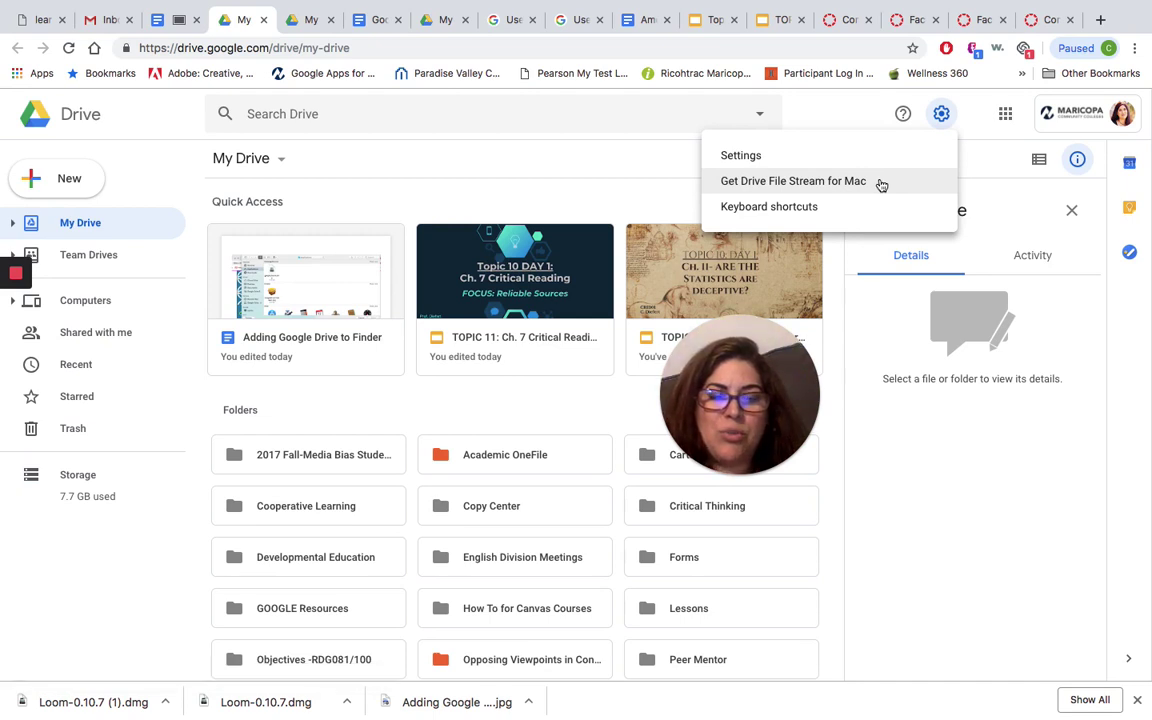
Step: Open the Drive File Stream help article and expand 'Download & install Drive File Stream'
left_click(881, 184)
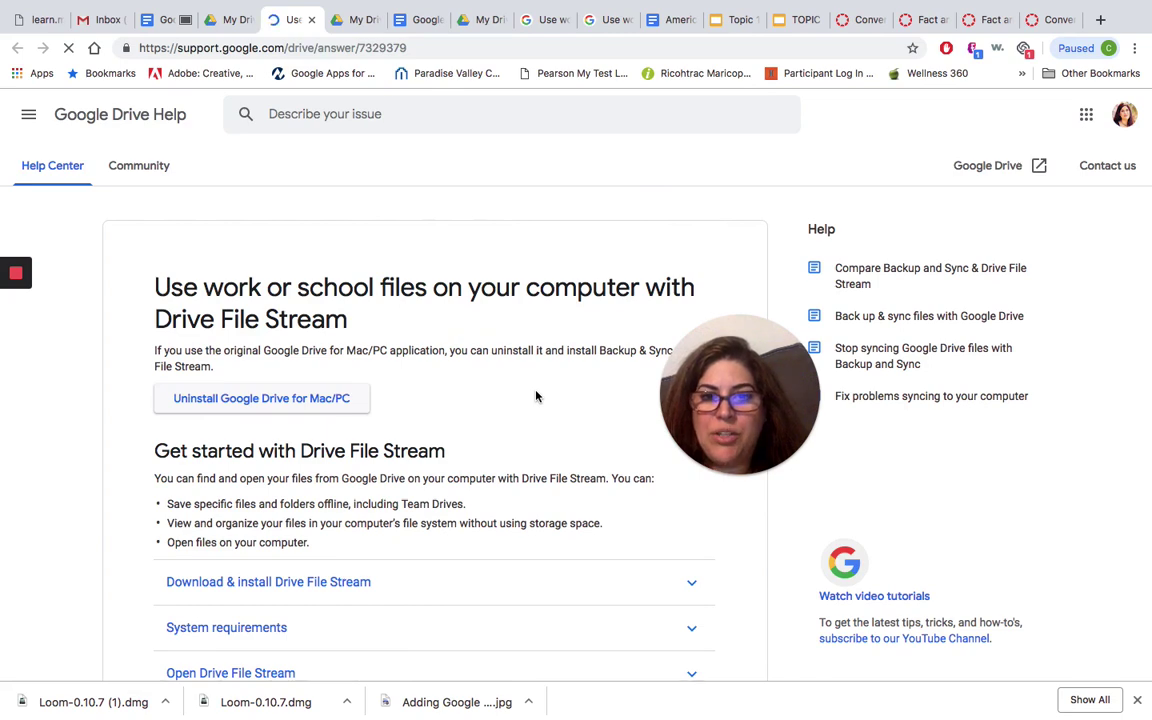
scroll(536, 397, "down", 1)
scroll(536, 397, "down", 1)
scroll(536, 397, "down", 1)
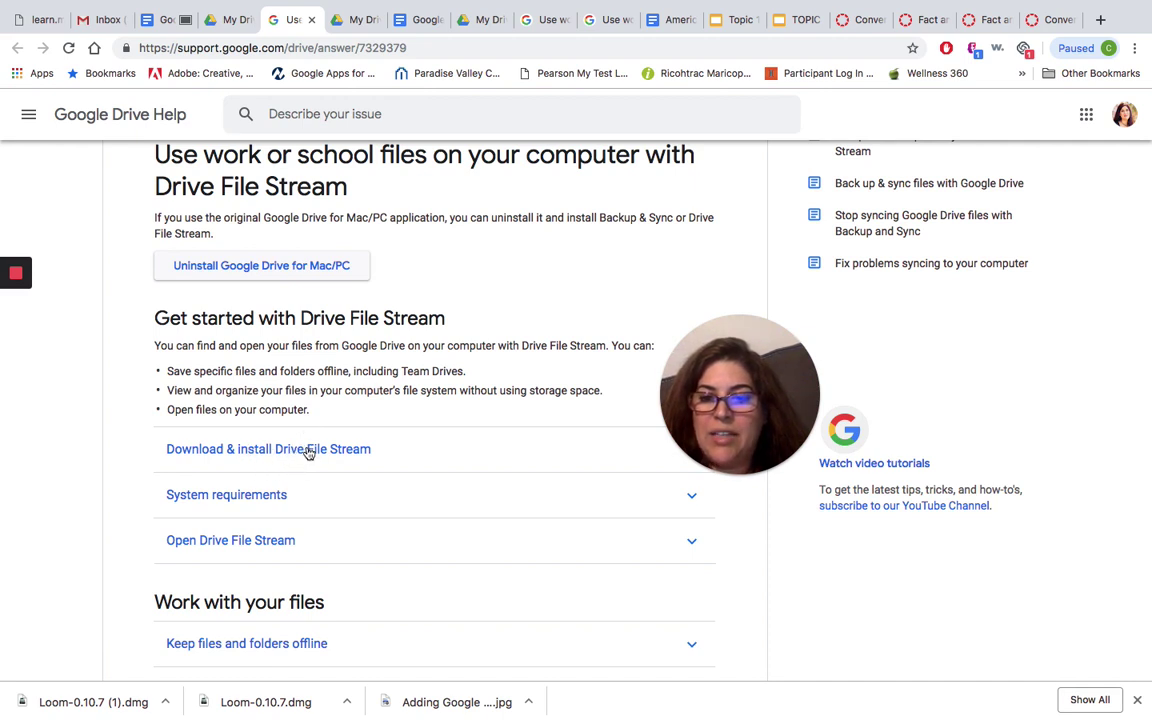
left_click(355, 451)
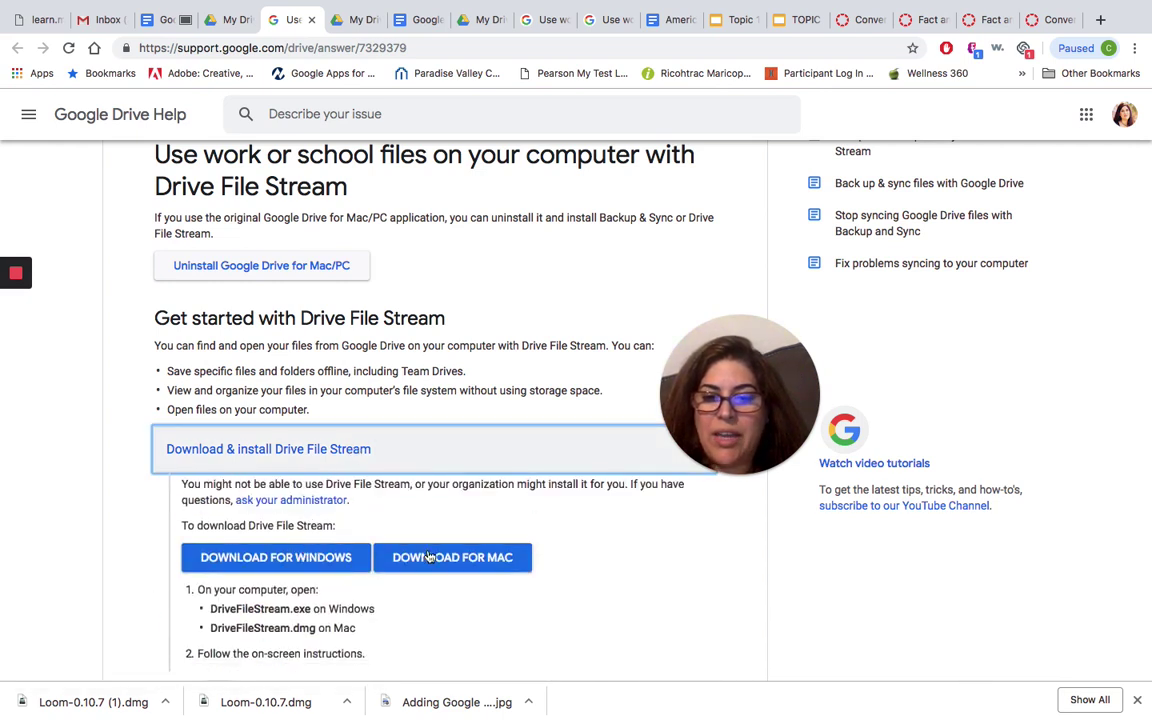
Step: Expand the System requirements accordion and read down through the Windows and Mac support
scroll(444, 624, "down", 2)
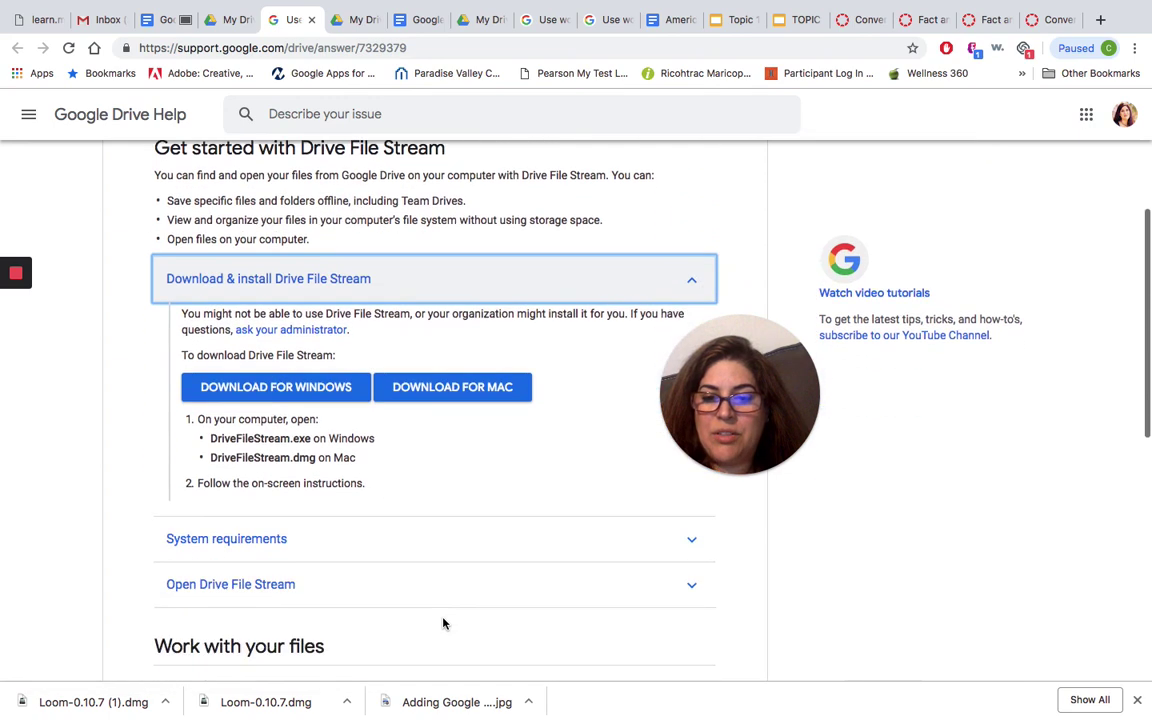
left_click(370, 522)
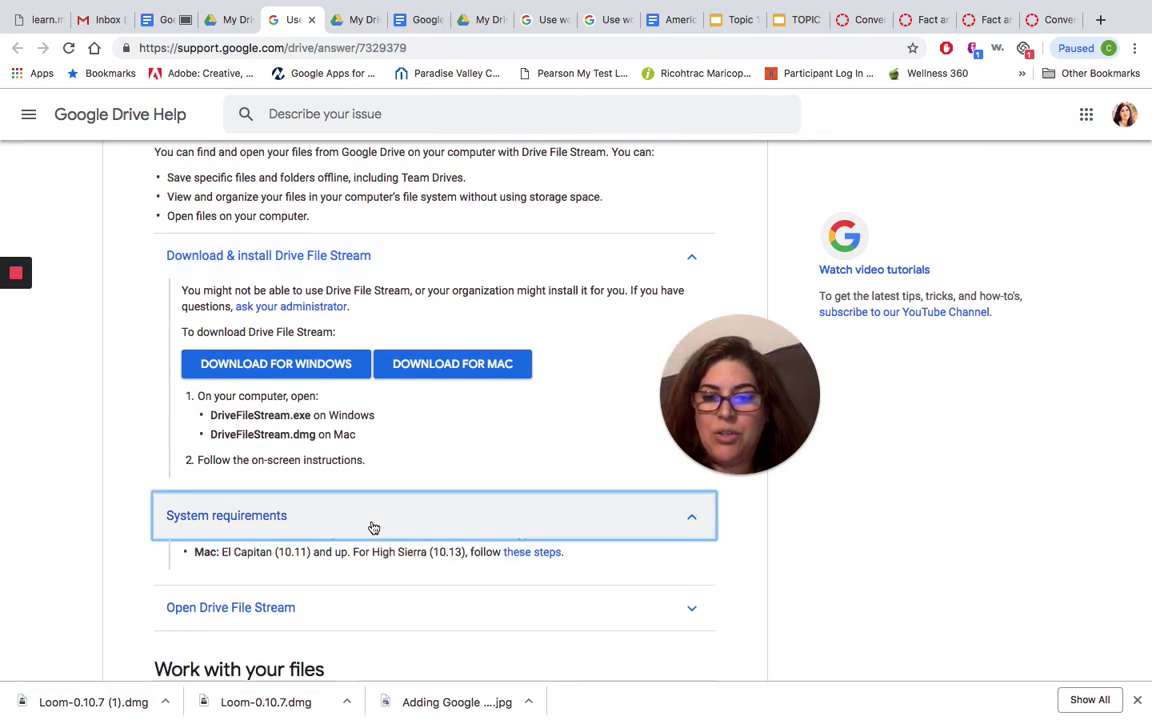
scroll(373, 595, "down", 2)
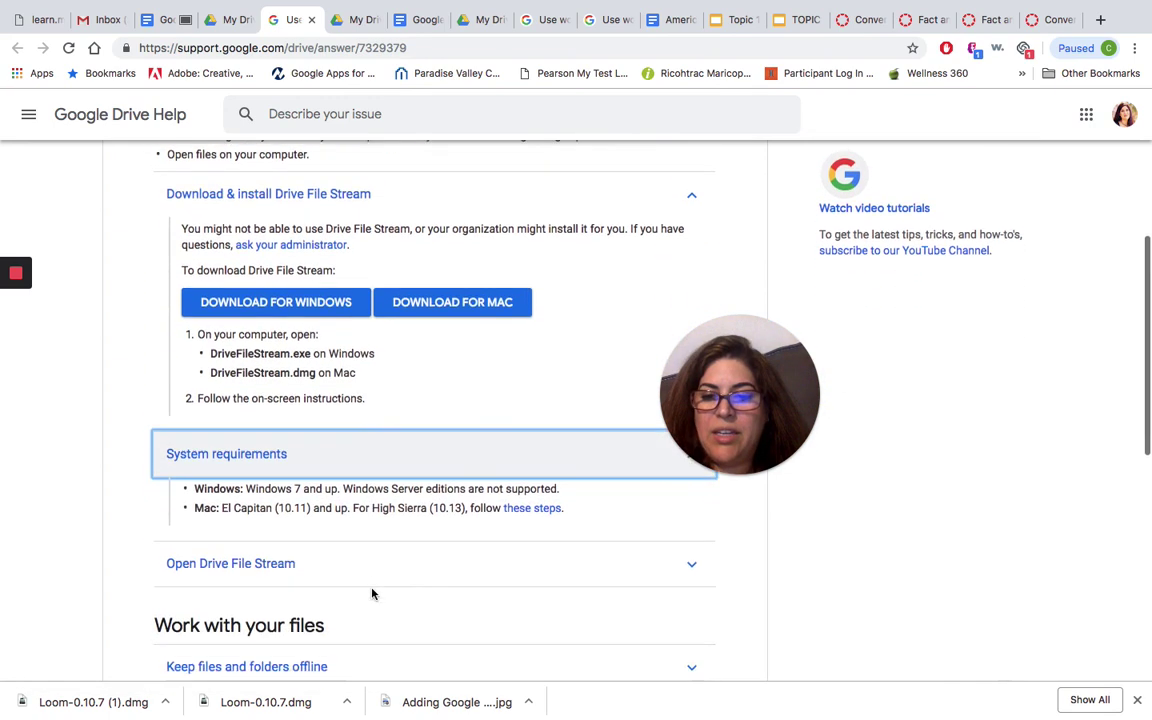
scroll(373, 595, "down", 2)
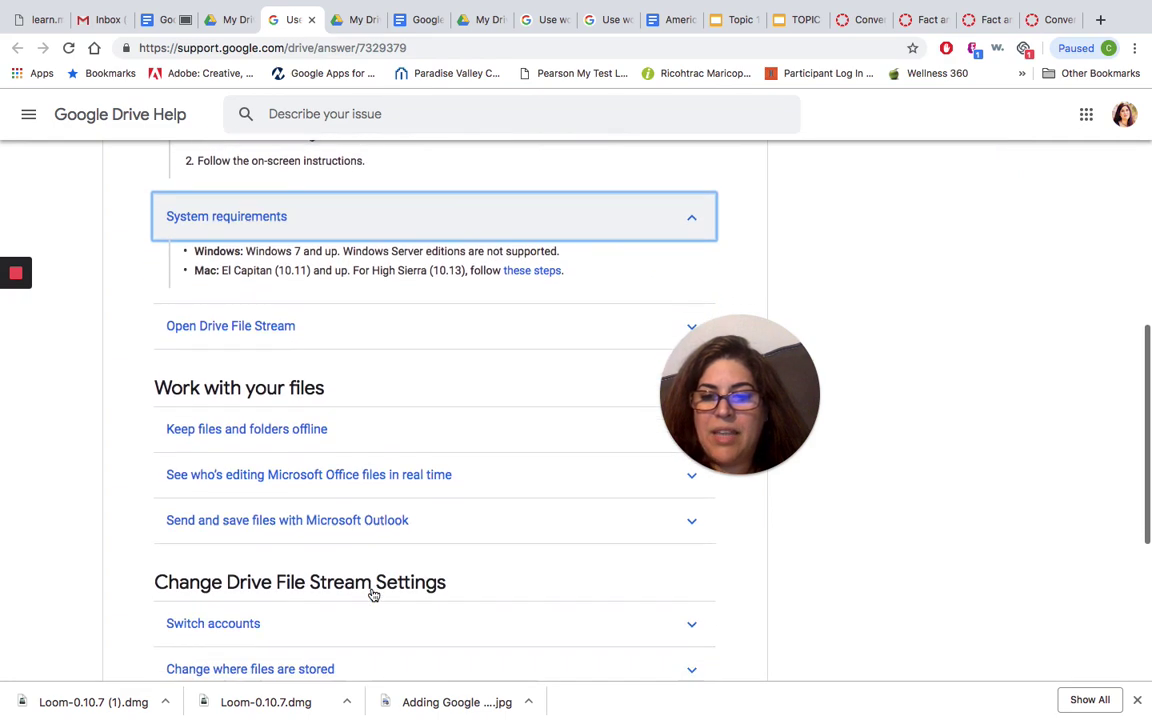
scroll(372, 595, "down", 1)
scroll(372, 594, "down", 1)
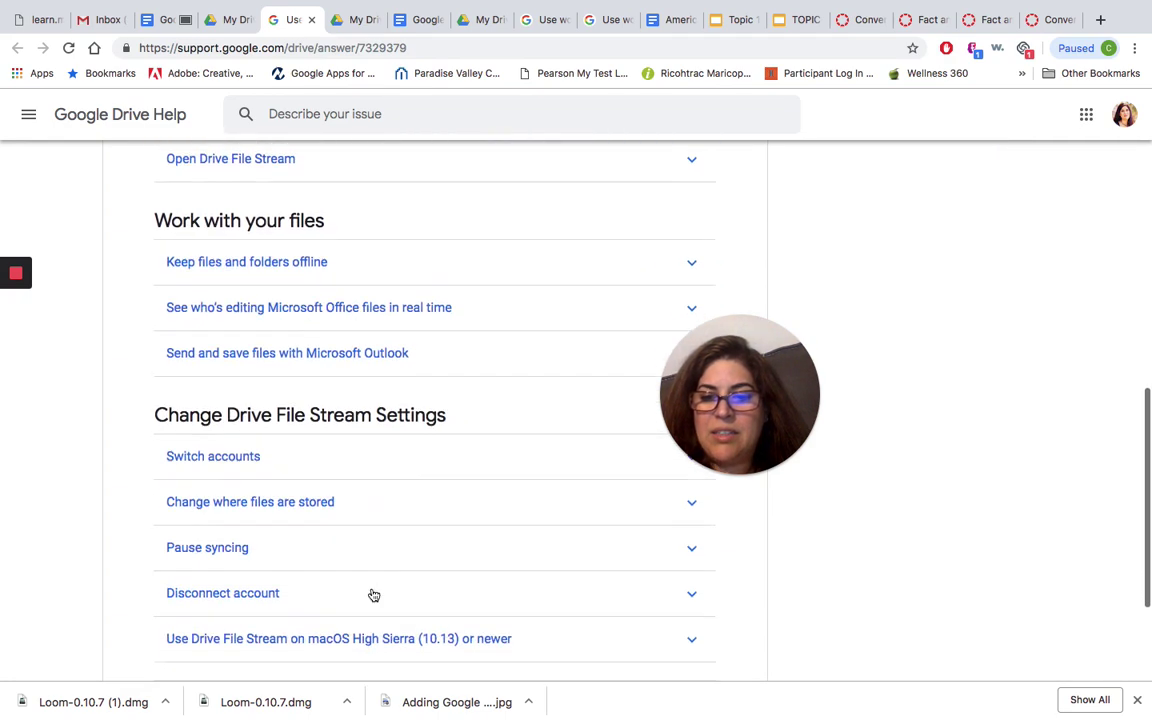
scroll(372, 594, "down", 2)
scroll(372, 594, "down", 1)
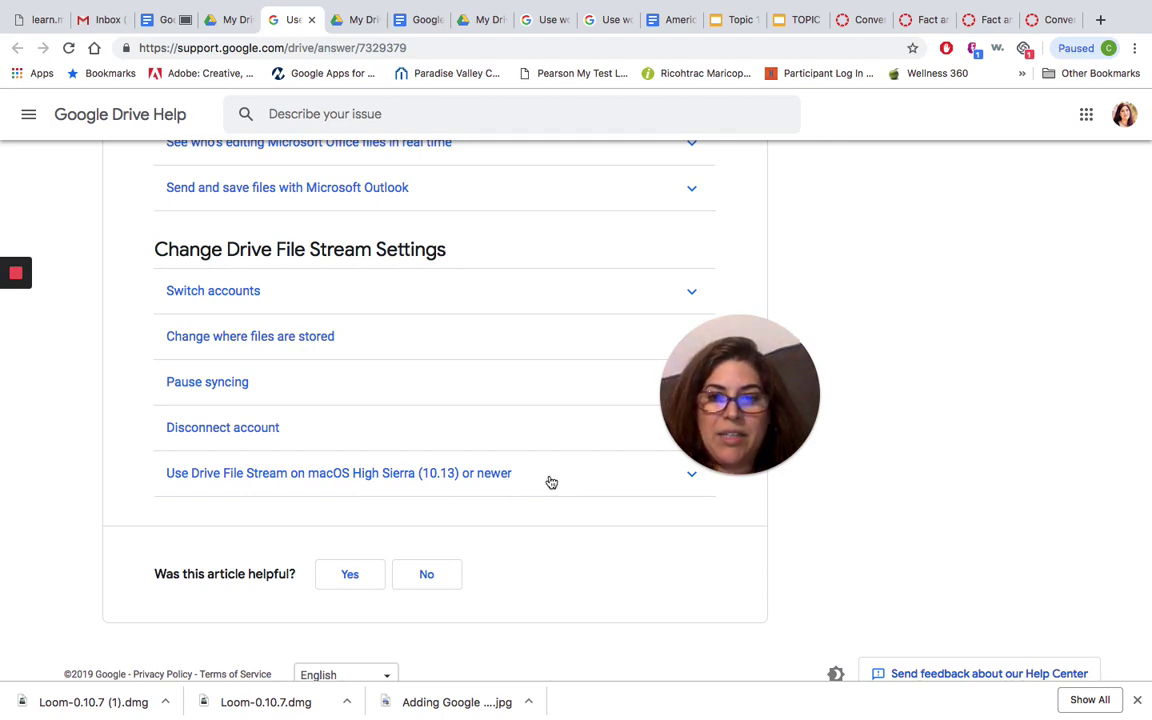
Step: Scroll back up the help article toward the download section
scroll(551, 483, "up", 3)
scroll(551, 483, "up", 3)
scroll(551, 483, "up", 1)
scroll(551, 483, "up", 1)
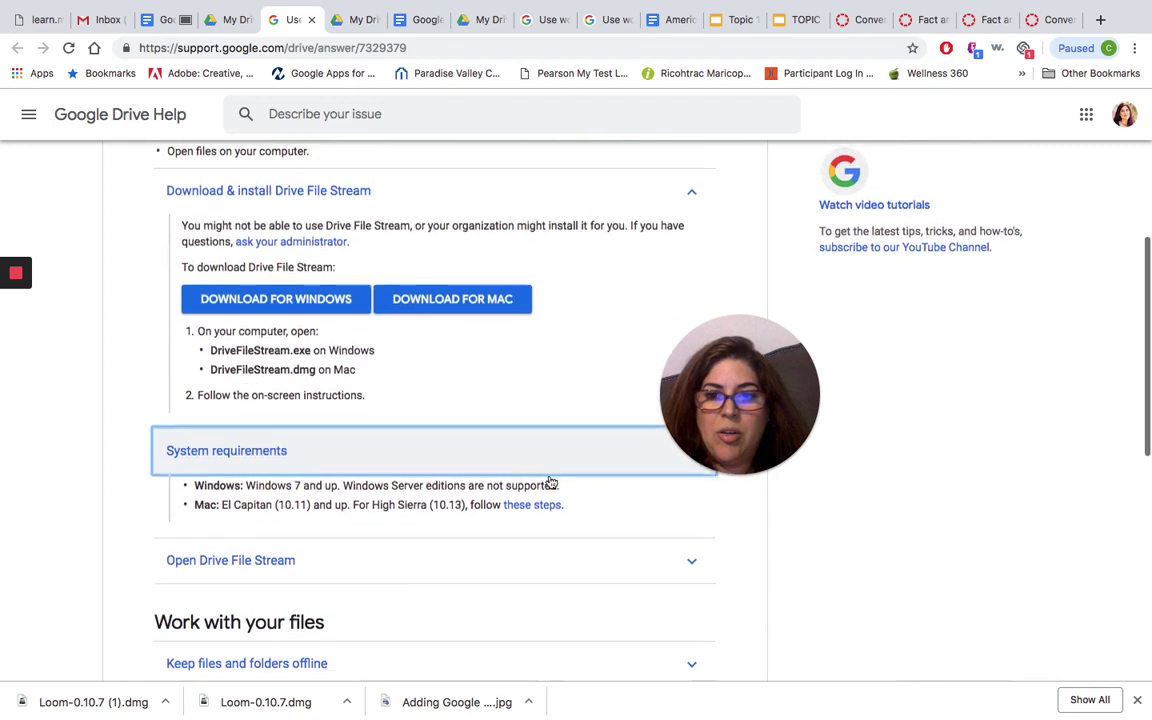
scroll(550, 482, "up", 1)
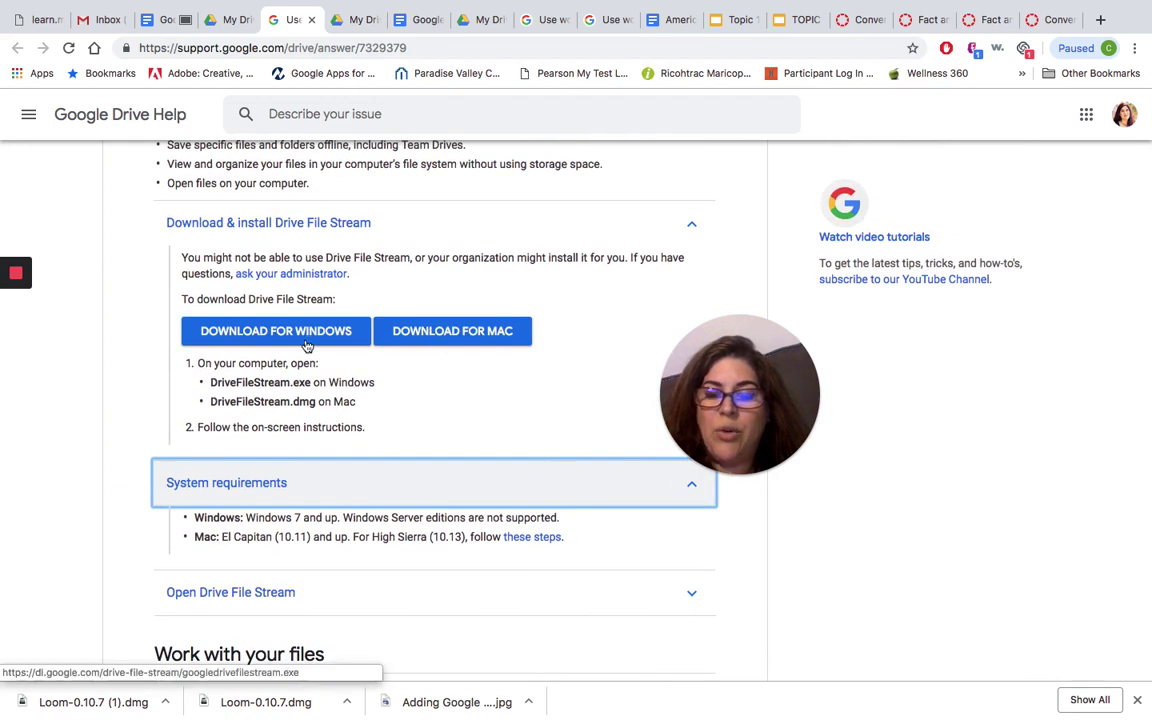